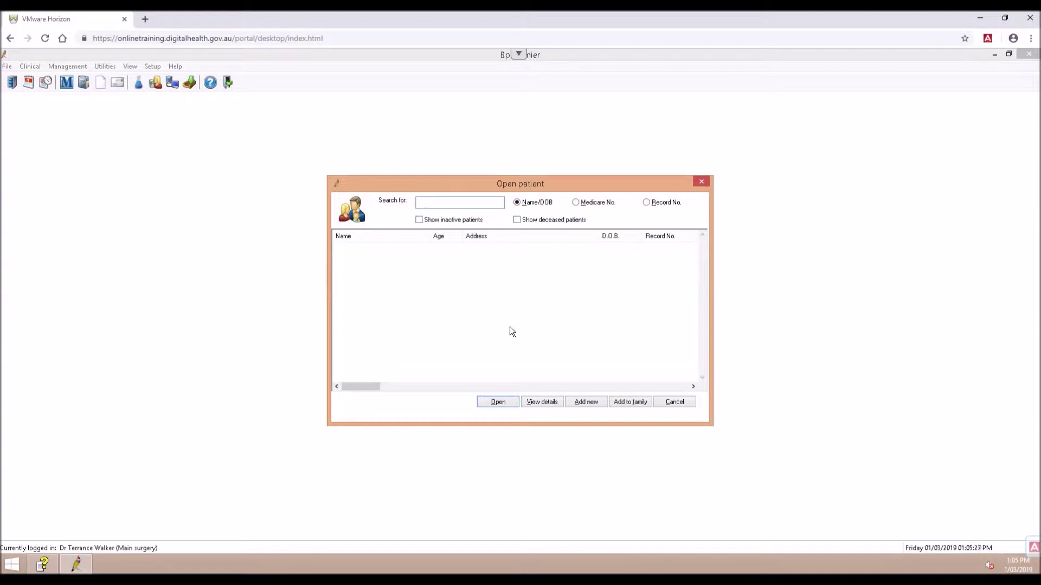
# Search for the patient by surname and first name, open their record, and connect to My Health Record
pyautogui.write('Smith, Jo')
pyautogui.press('Return')
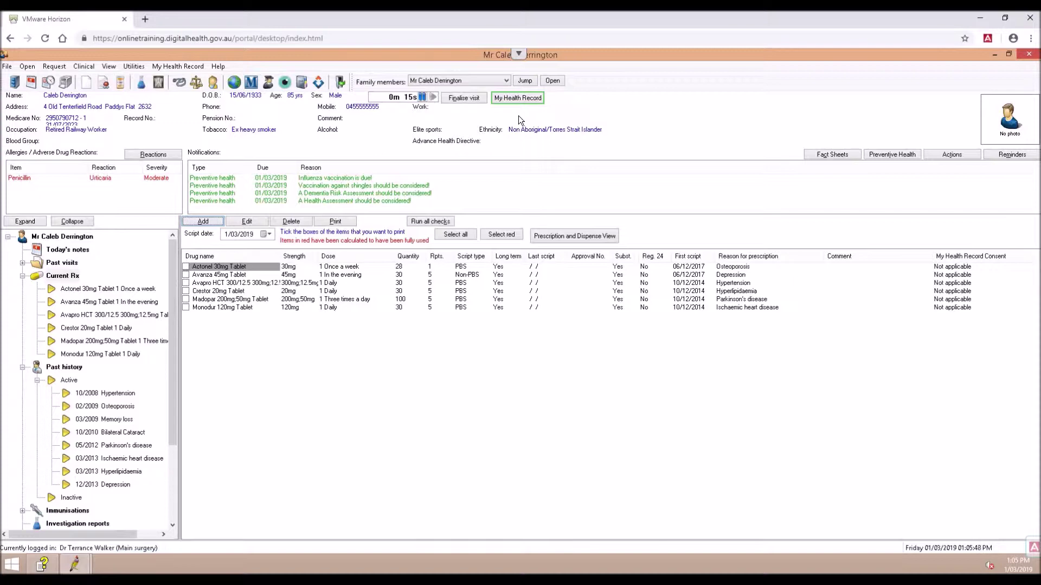
pyautogui.click(518, 98)
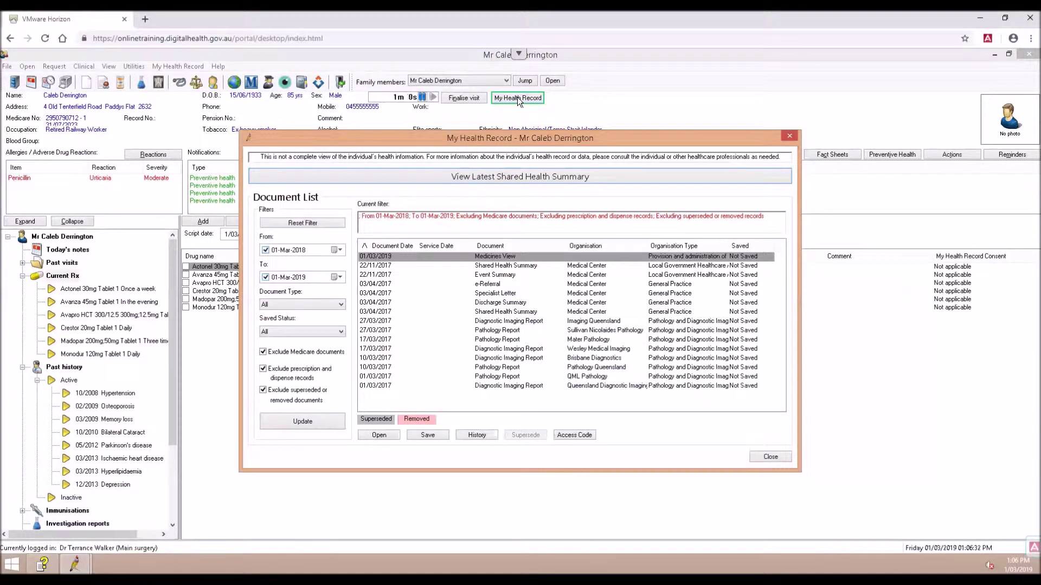
# Open the From date picker on the My Health Record document list
pyautogui.click(338, 250)
# Set the list's From date to 01-Jan-2015, include prescription and dispense records, and update
pyautogui.click(311, 266)
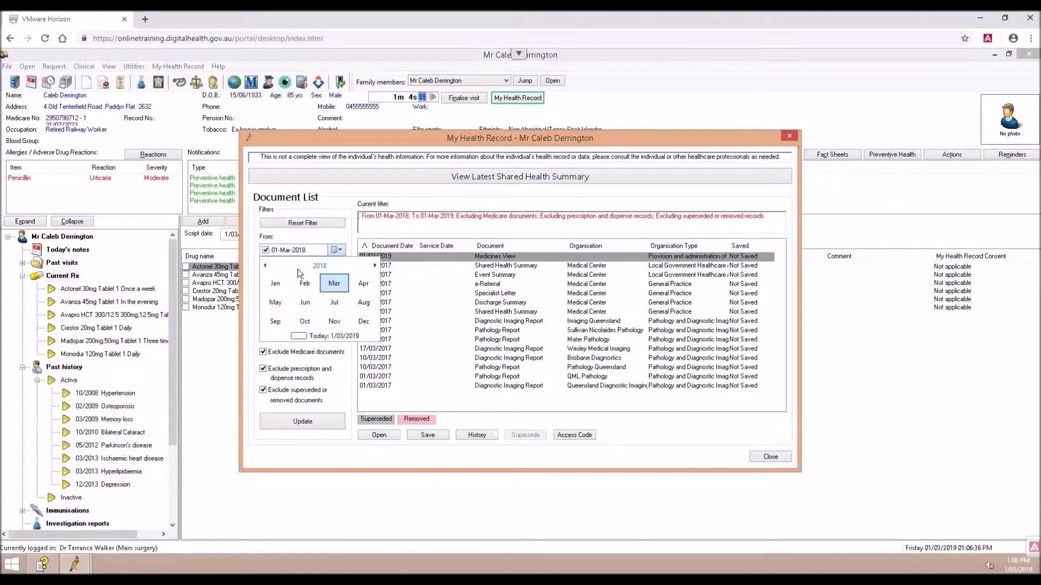
pyautogui.click(266, 266)
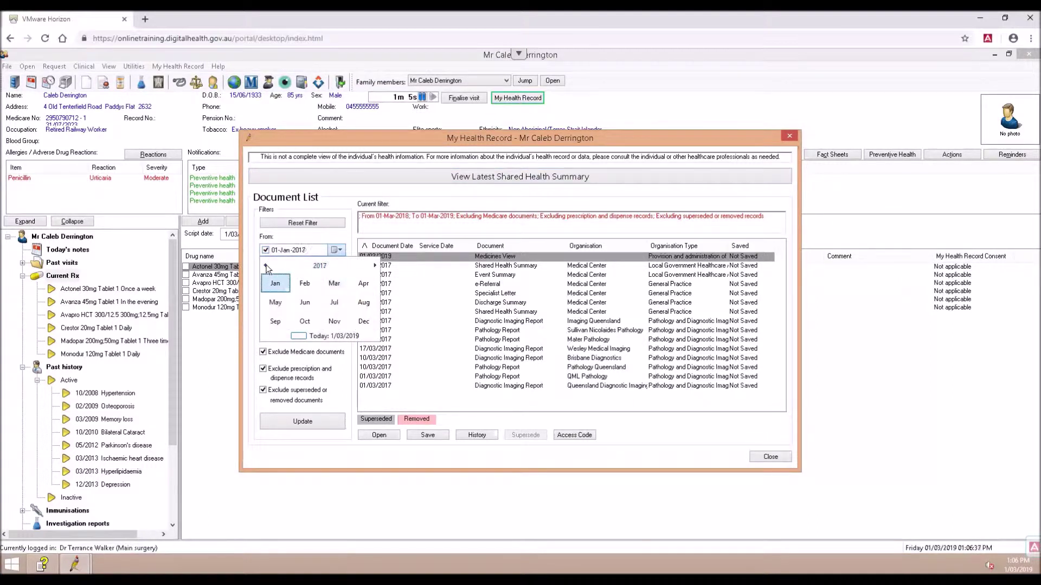
pyautogui.click(346, 368)
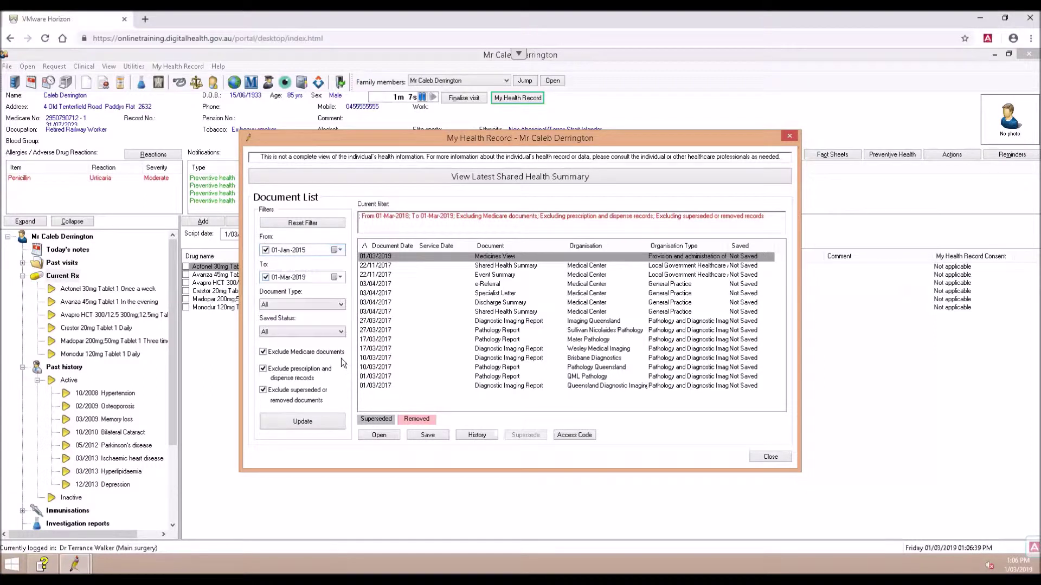
pyautogui.click(264, 369)
pyautogui.click(279, 420)
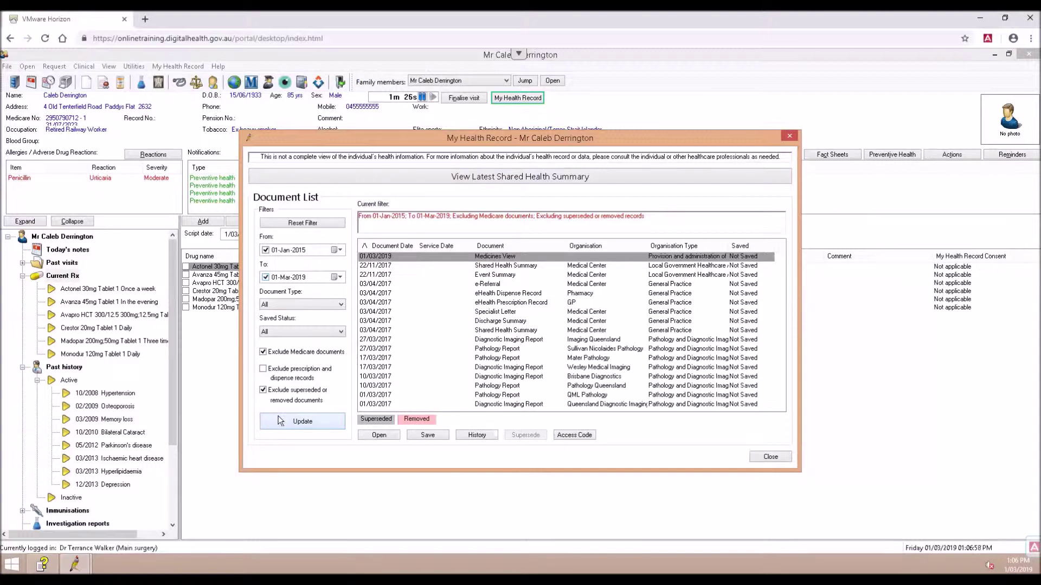
pyautogui.click(485, 177)
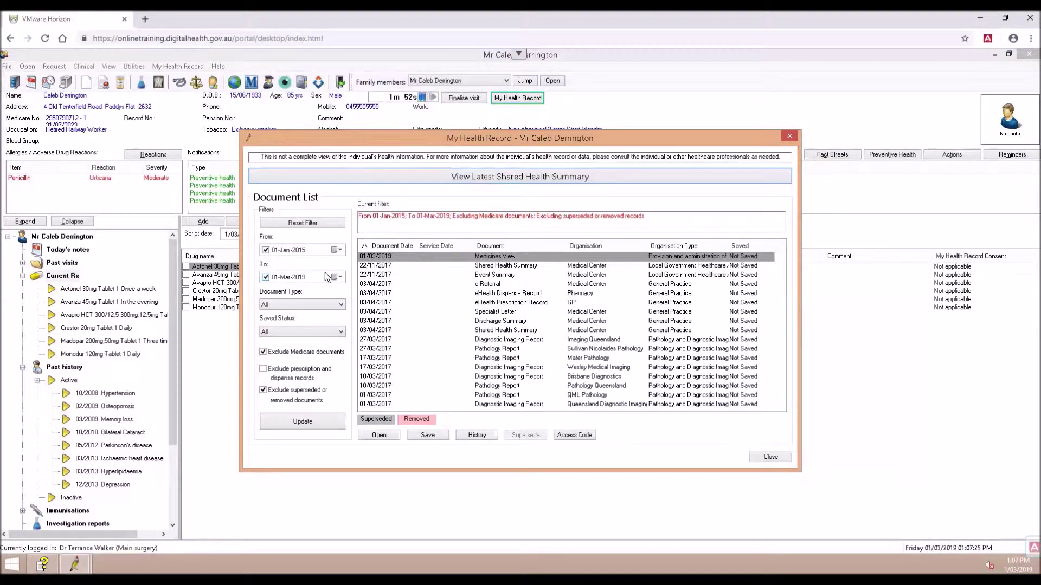
pyautogui.doubleClick(466, 340)
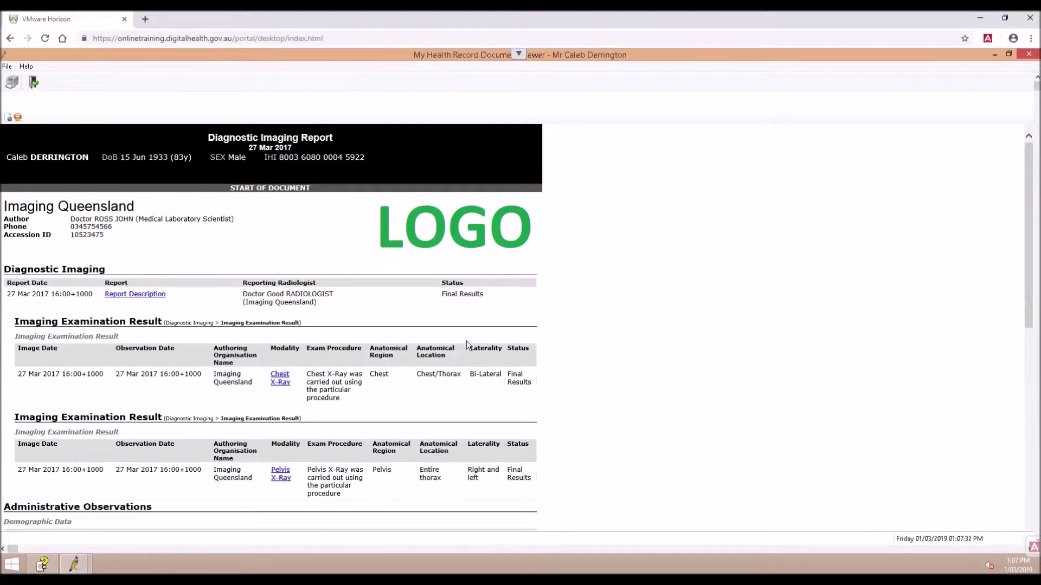
# View the report's attached description PDF (attachment.pdf), then close it
pyautogui.click(125, 294)
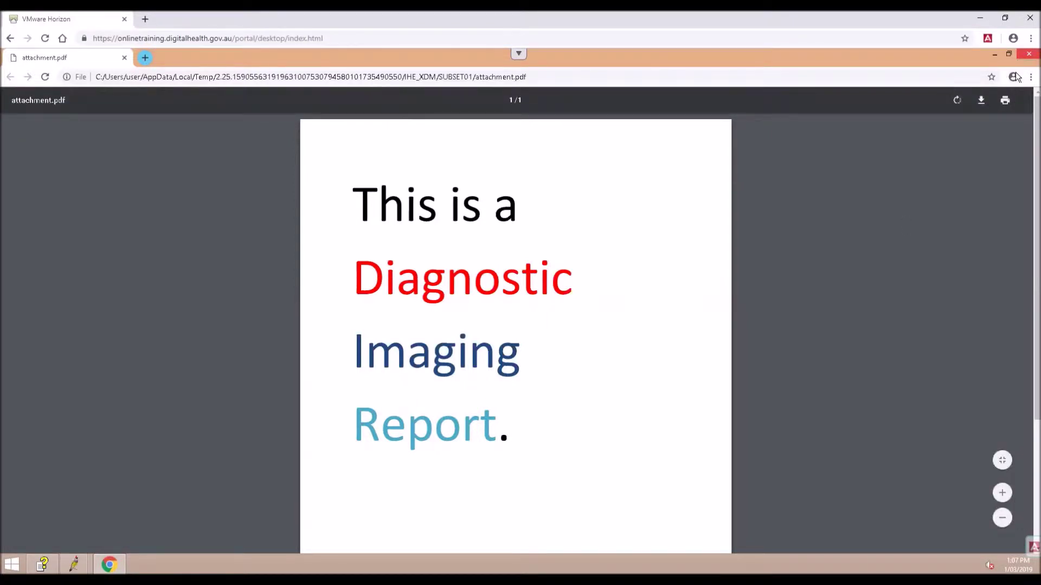
pyautogui.click(1028, 54)
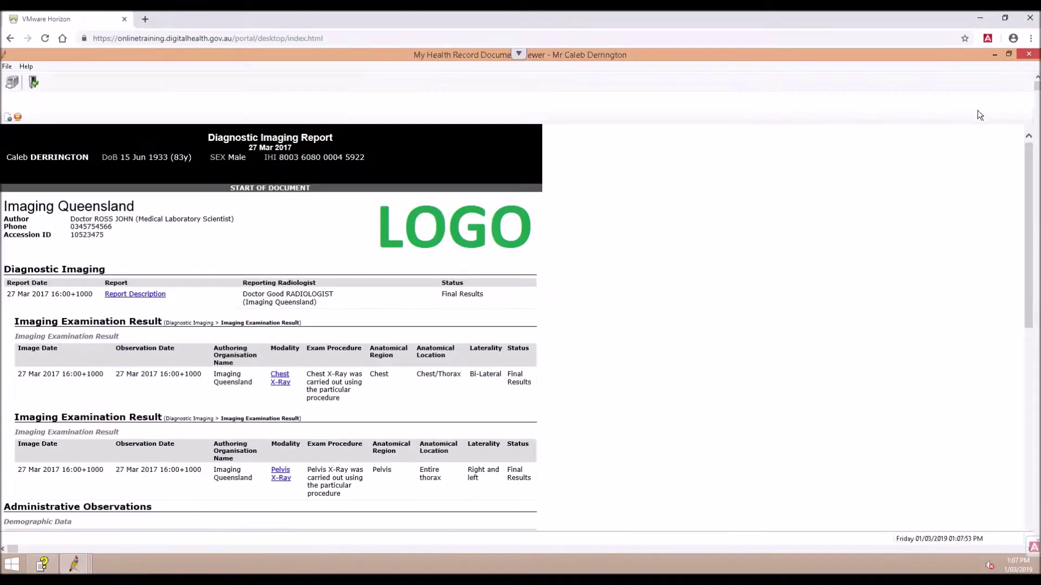
# Close the Diagnostic Imaging Report viewer and the My Health Record document list
pyautogui.click(7, 67)
pyautogui.click(12, 98)
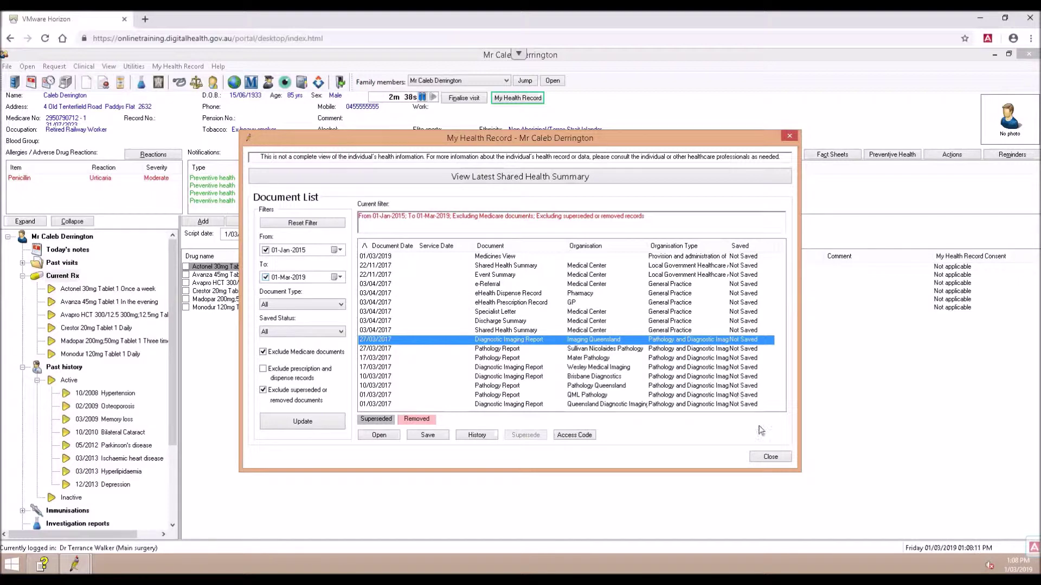
pyautogui.click(771, 456)
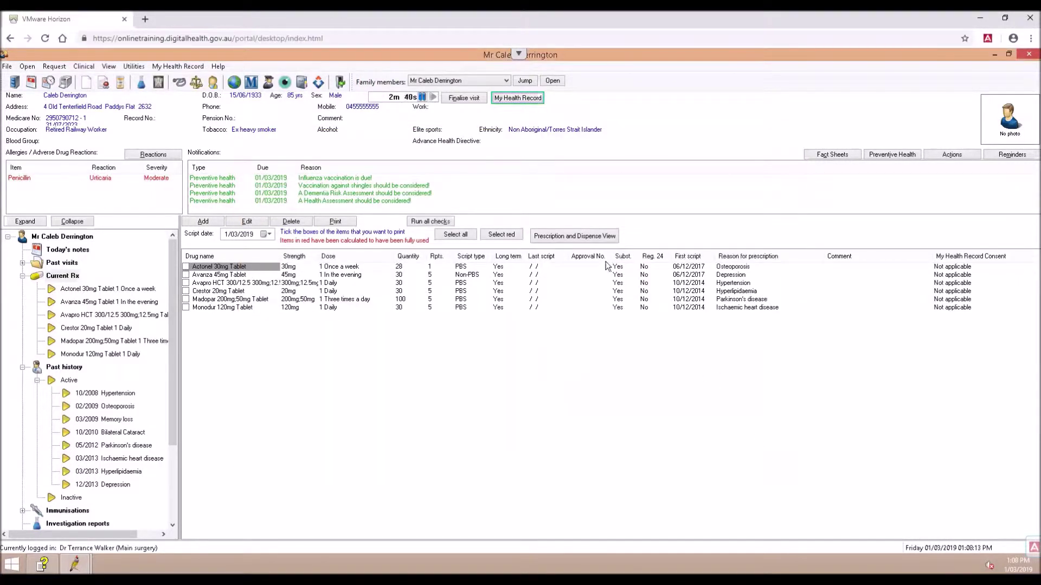
# Show the Prescription and Dispense View uncollapsed, starting from January 2015
pyautogui.click(585, 238)
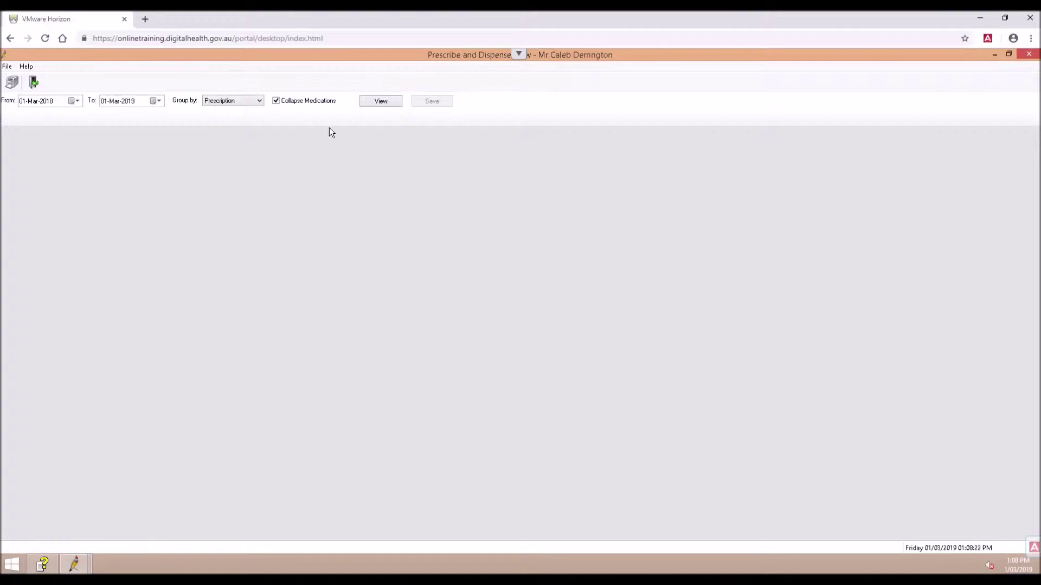
pyautogui.click(291, 99)
pyautogui.click(74, 101)
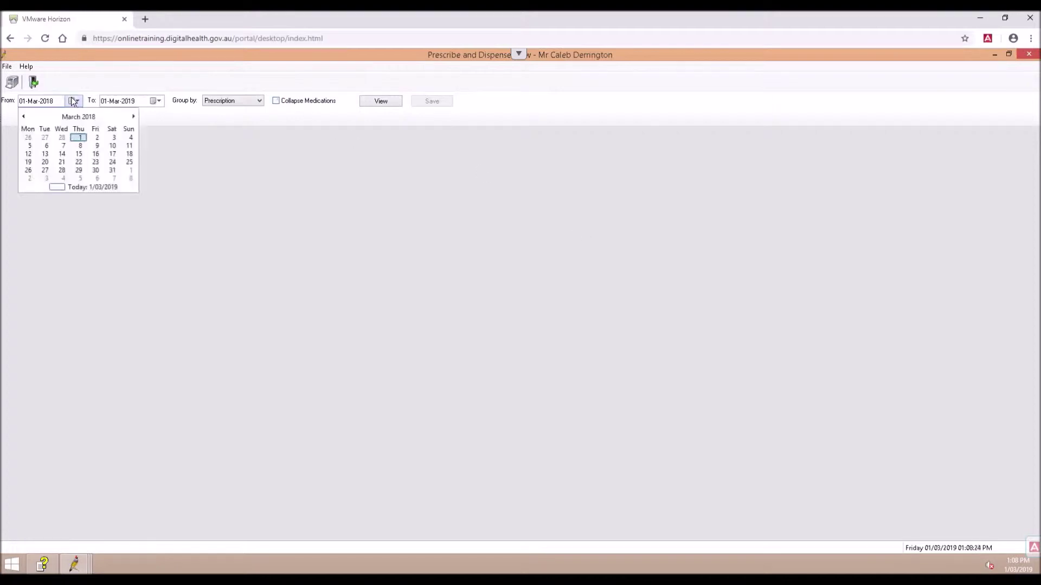
pyautogui.click(74, 117)
pyautogui.click(24, 116)
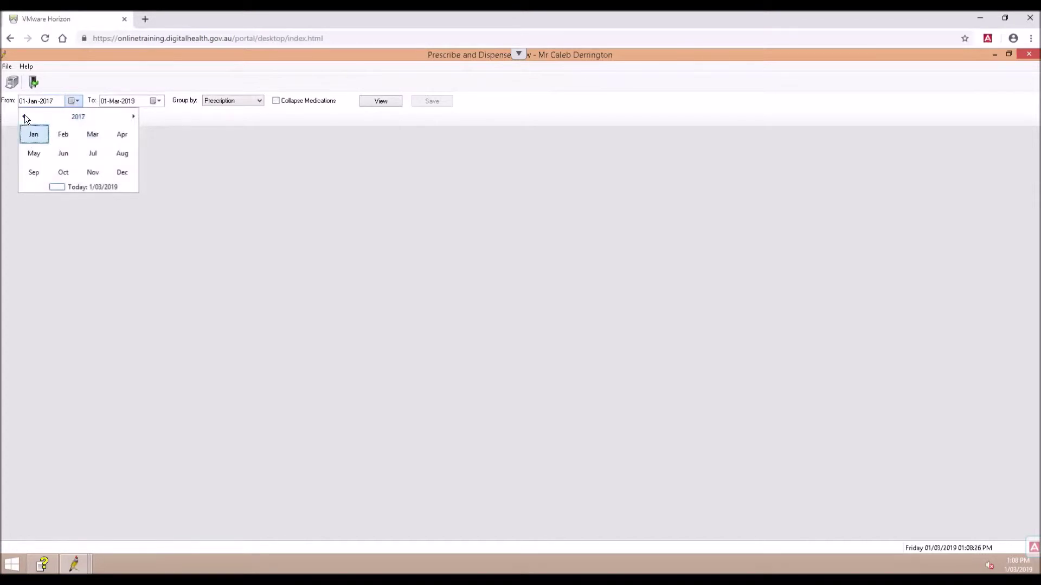
pyautogui.click(23, 116)
pyautogui.click(24, 115)
pyautogui.click(389, 100)
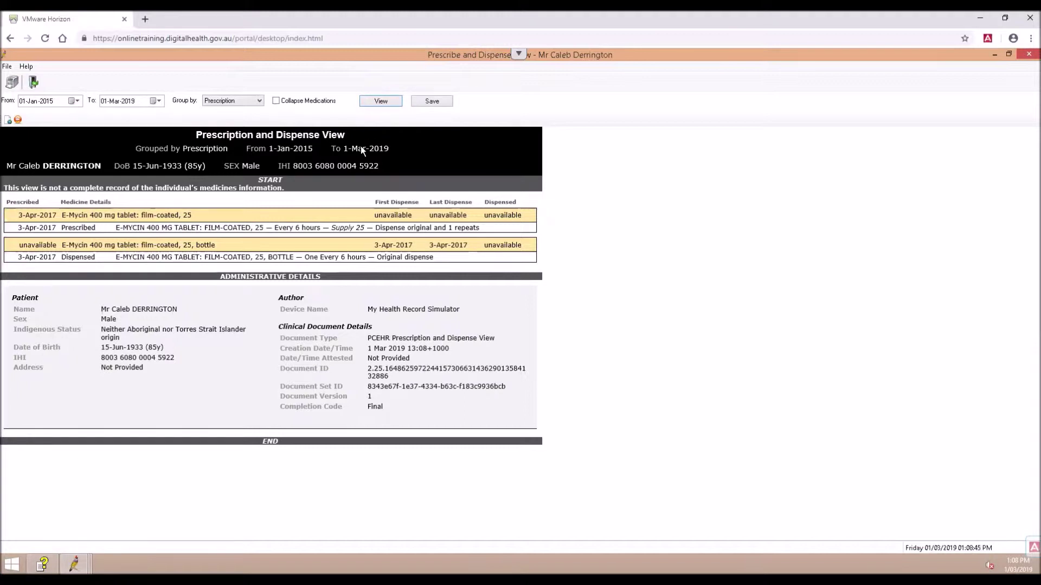
# Close the Prescription and Dispense View and open the patient's Shared Health Summary
pyautogui.click(7, 66)
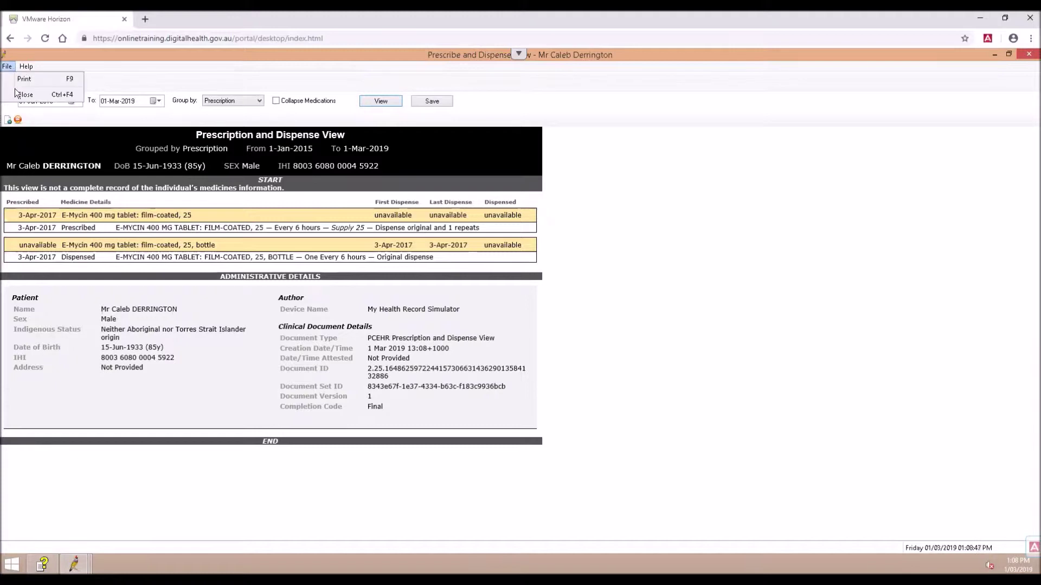
pyautogui.click(20, 96)
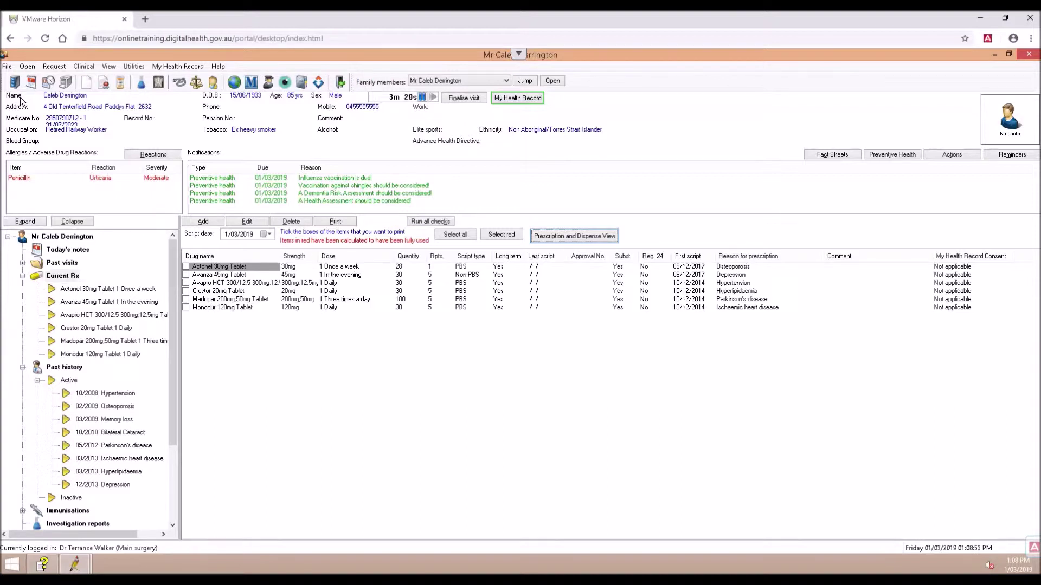
pyautogui.click(164, 67)
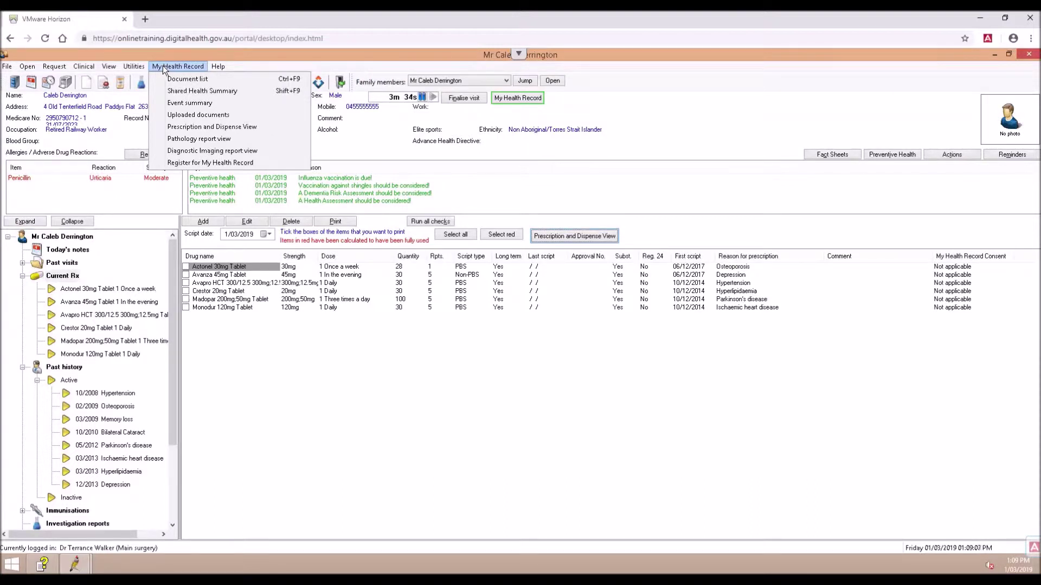
pyautogui.click(174, 91)
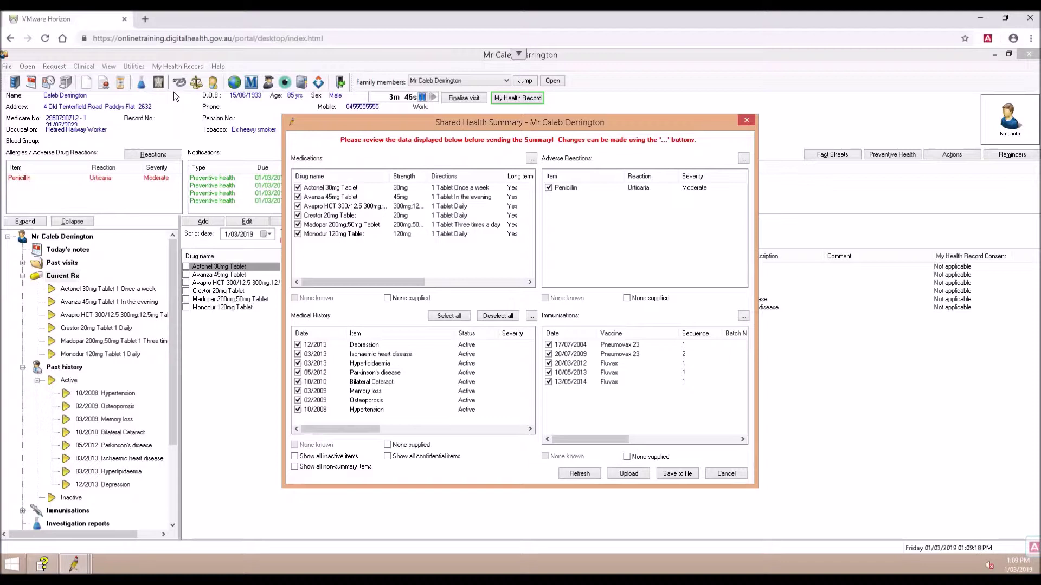
# Exclude Actonel 30mg, 12/2013 Depression and 2004 Pneumovax 23, then preview the summary
pyautogui.click(298, 188)
pyautogui.click(308, 345)
pyautogui.click(297, 344)
pyautogui.click(629, 473)
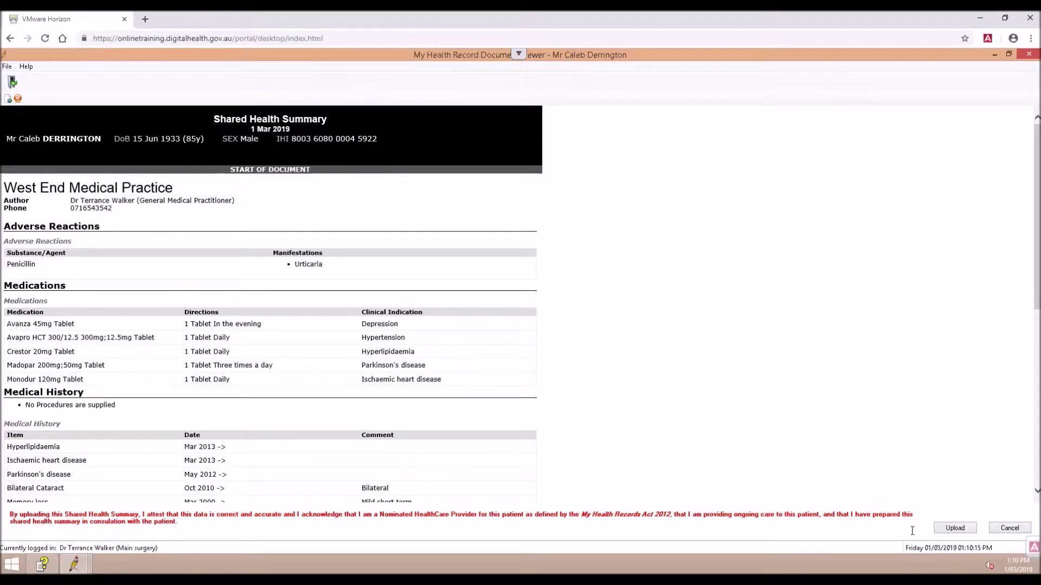
# Upload the Shared Health Summary to My Health Record and acknowledge the success message
pyautogui.click(966, 530)
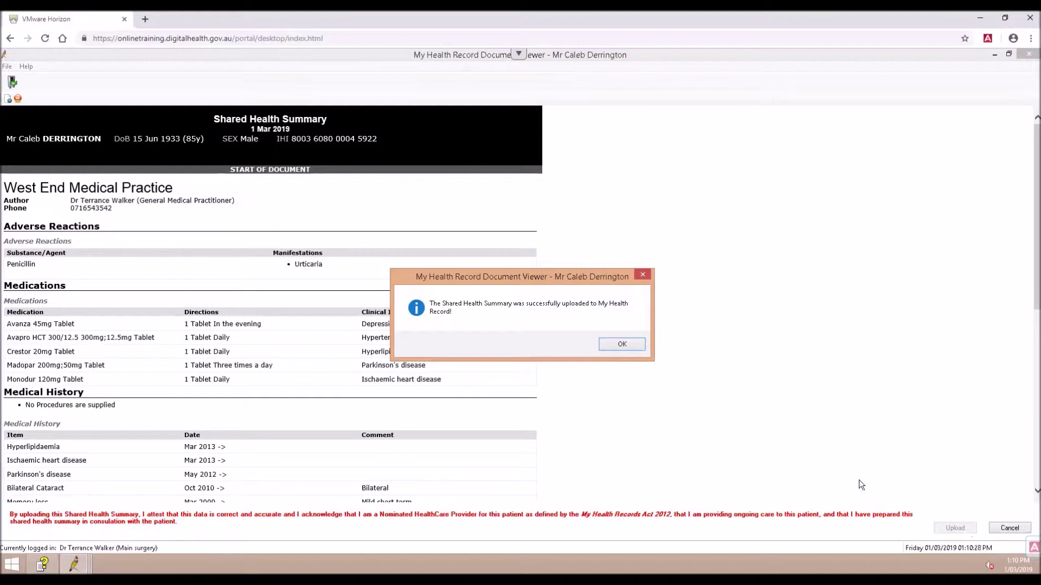
pyautogui.click(618, 345)
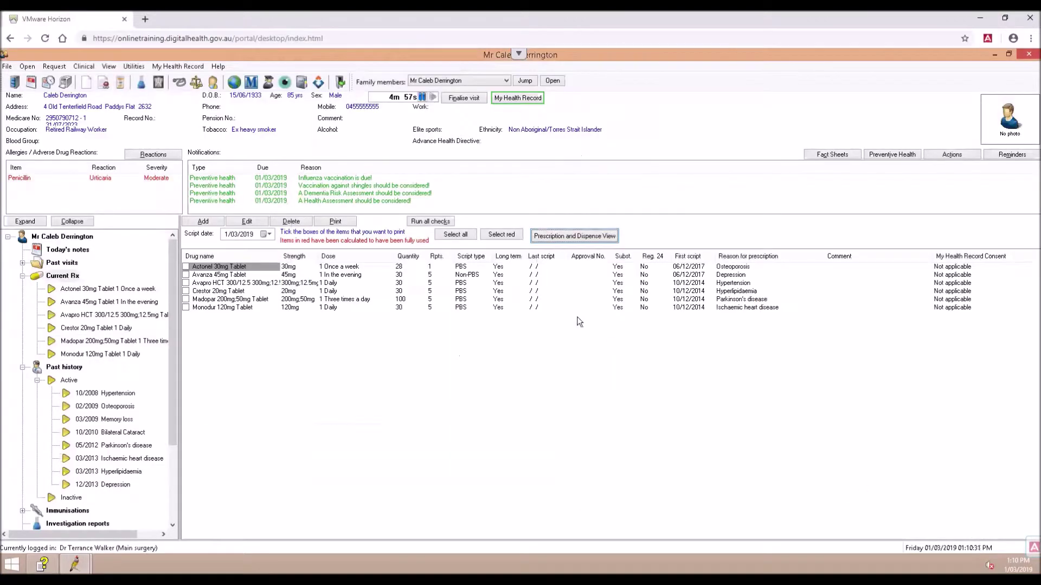
# Start an Event Summary with the current visit notes imported and Avanza 45mg Tablet included
pyautogui.click(181, 66)
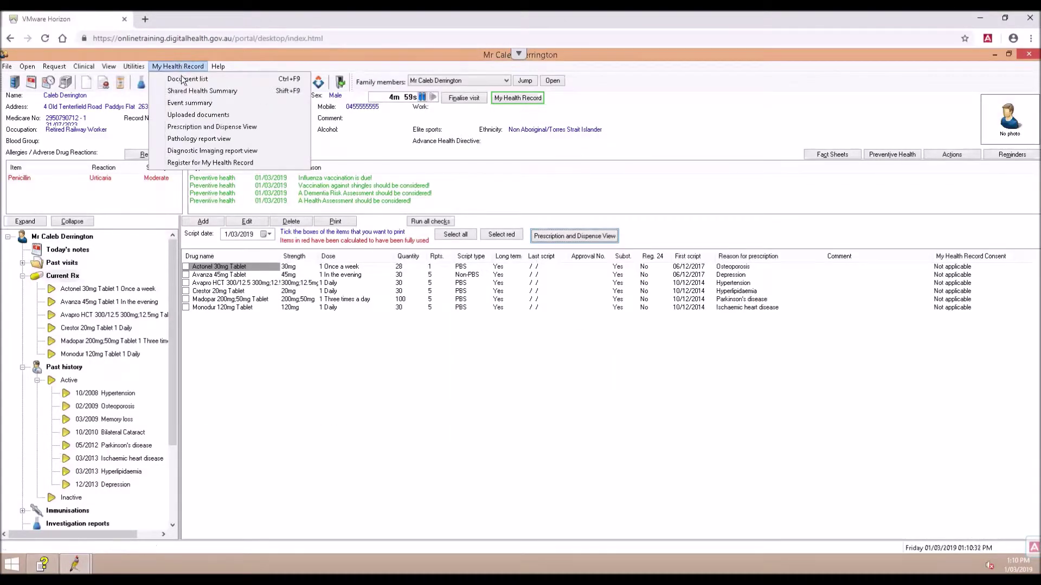
pyautogui.click(187, 103)
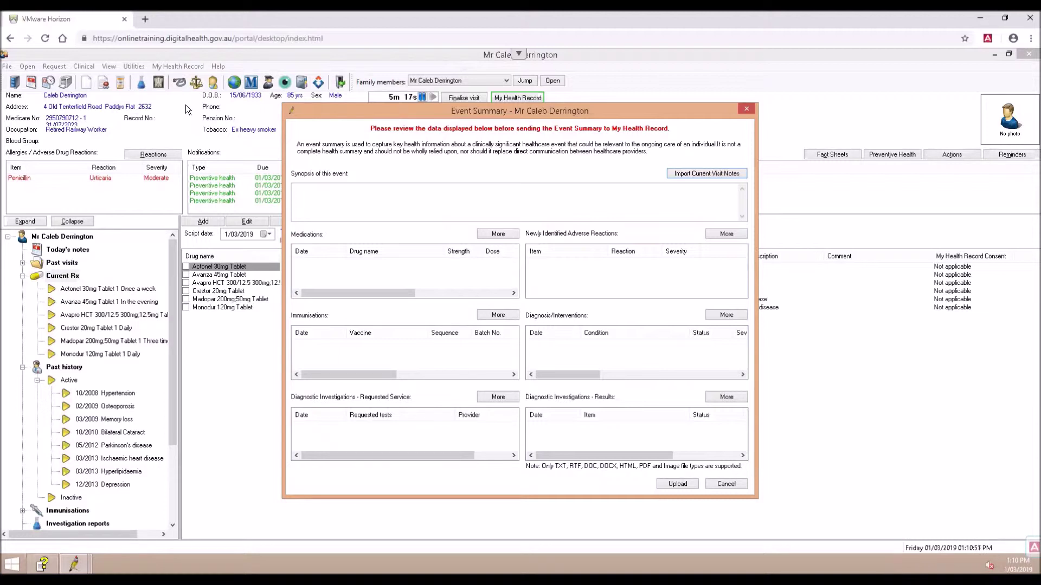
pyautogui.click(689, 178)
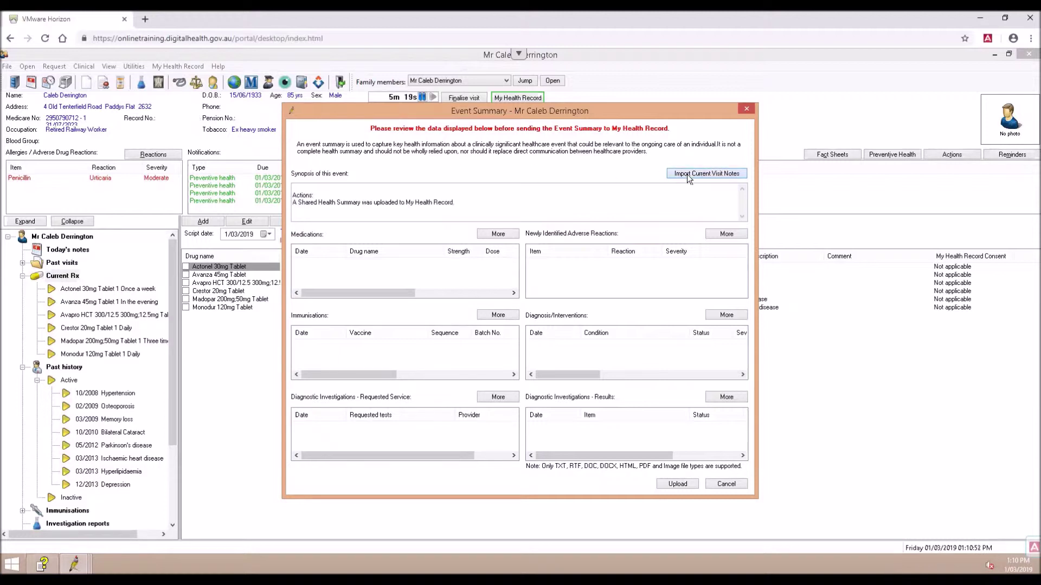
pyautogui.click(515, 235)
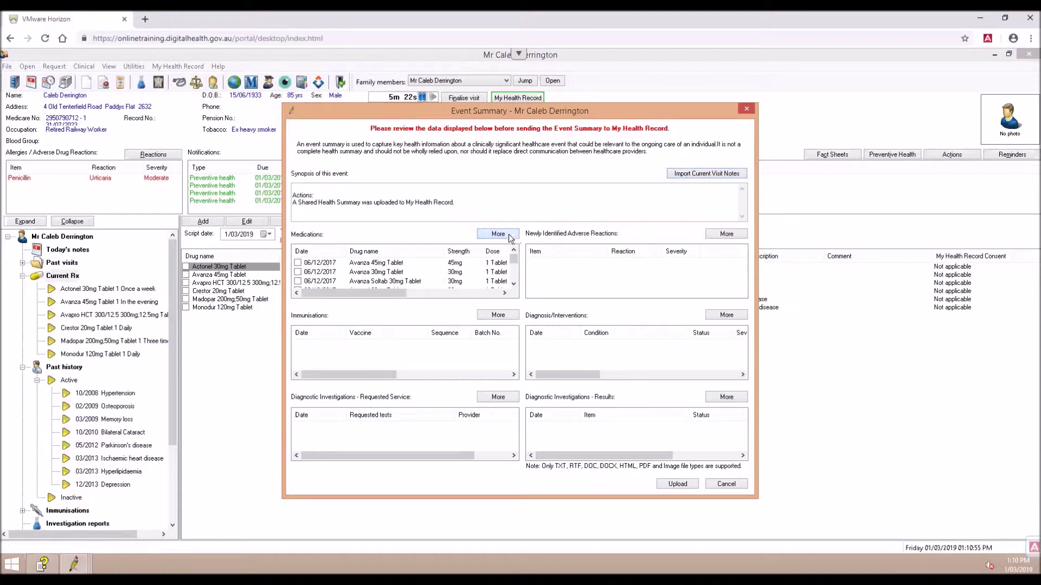
pyautogui.click(298, 263)
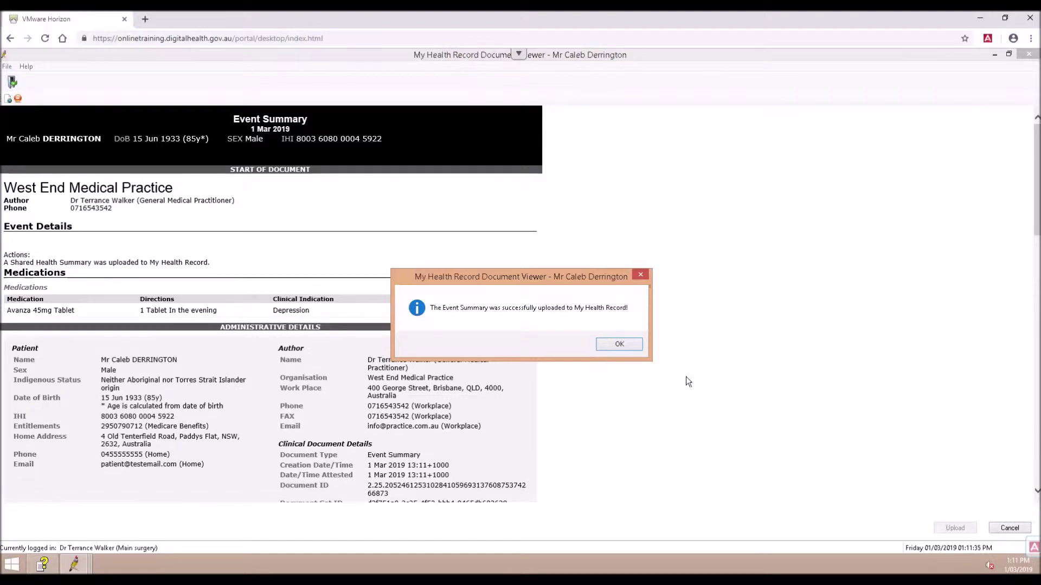
# Dismiss the Event Summary upload success message to return to the patient record
pyautogui.click(619, 345)
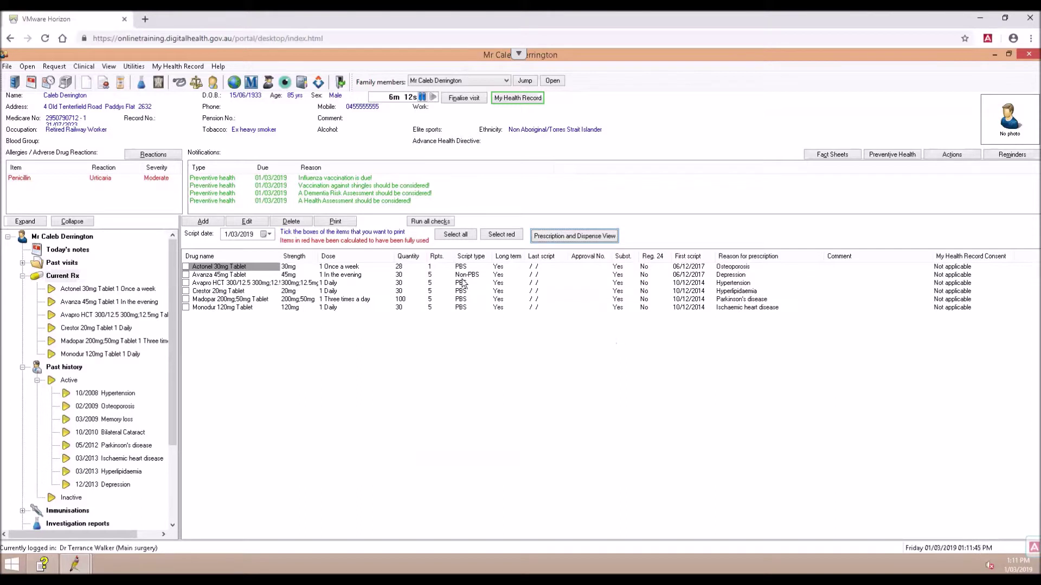
# Close the current patient, open another patient's record by surname search, and connect to their My Health Record
pyautogui.click(7, 66)
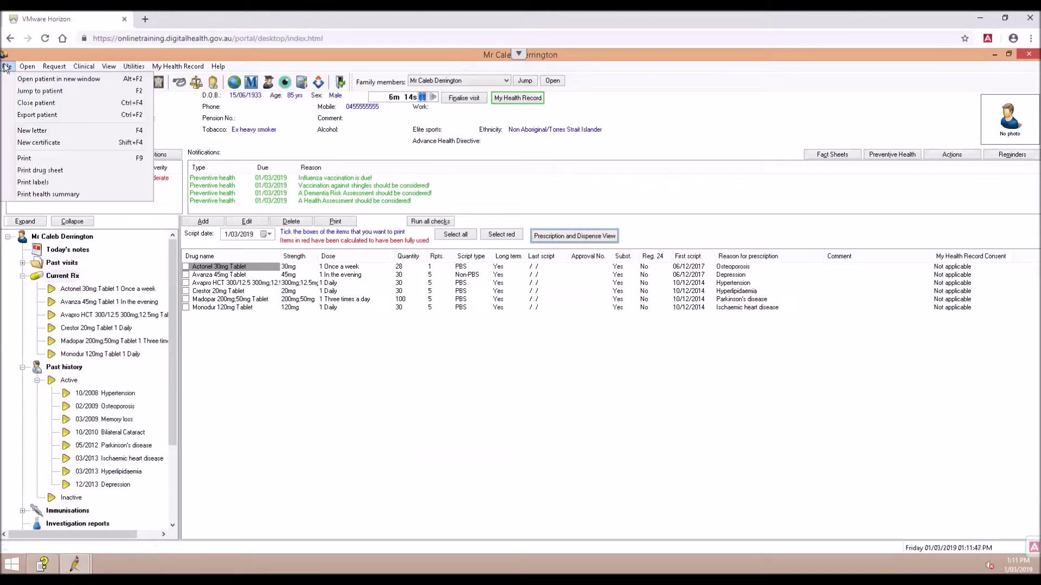
pyautogui.click(23, 102)
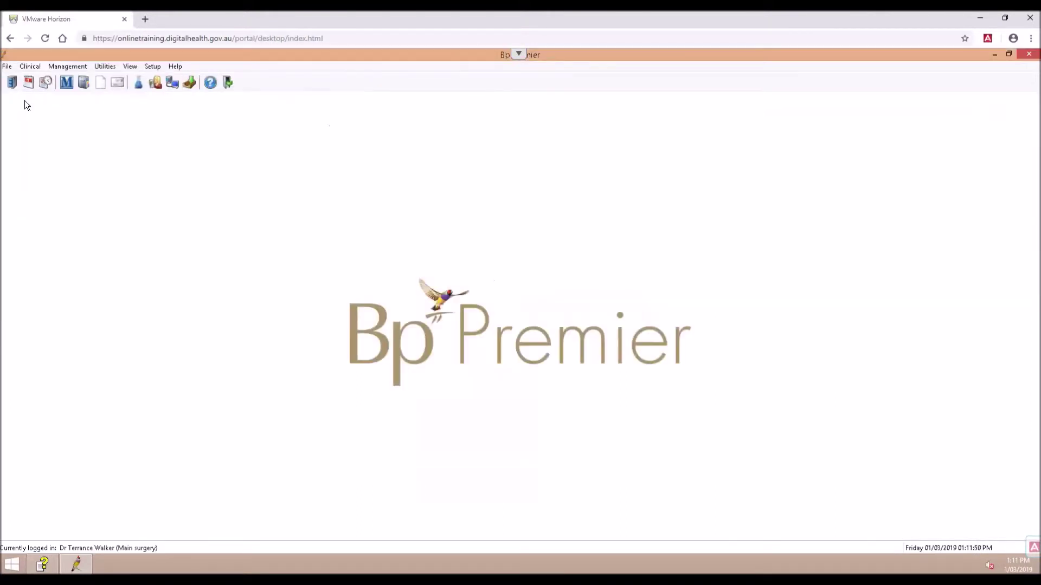
pyautogui.click(6, 67)
pyautogui.click(18, 80)
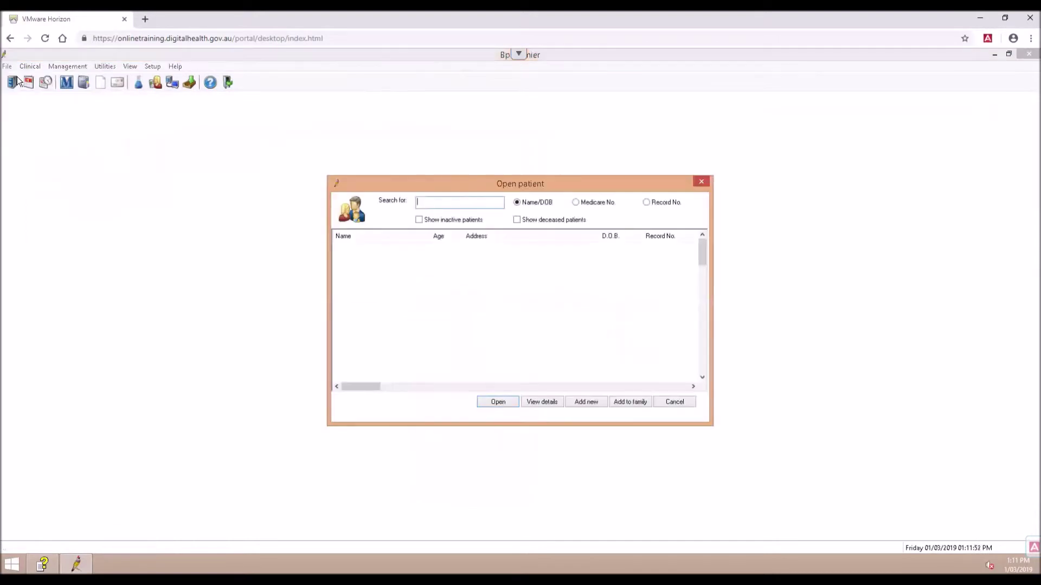
pyautogui.write('HUNGERFORD')
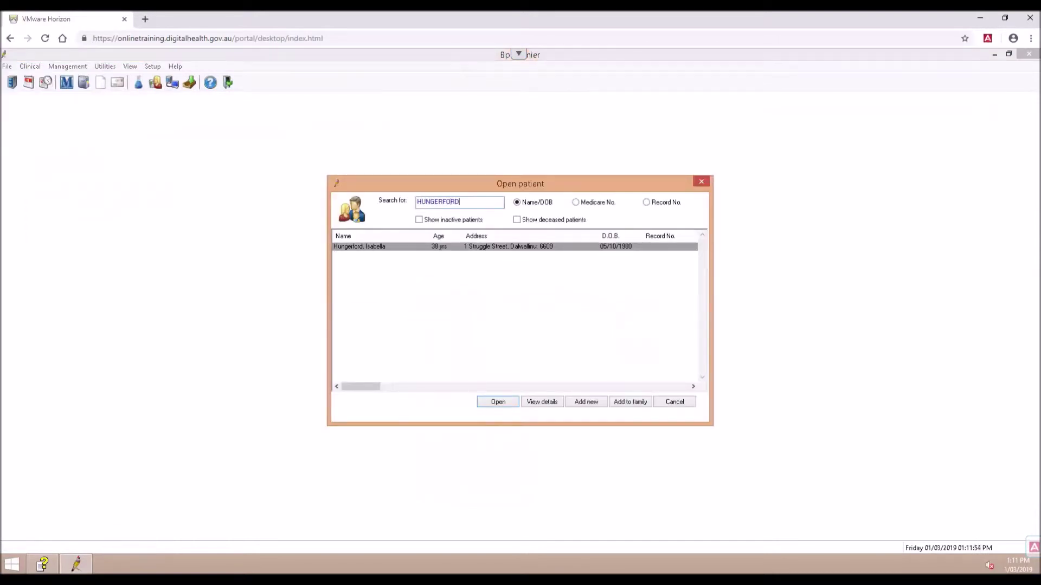
pyautogui.press('Return')
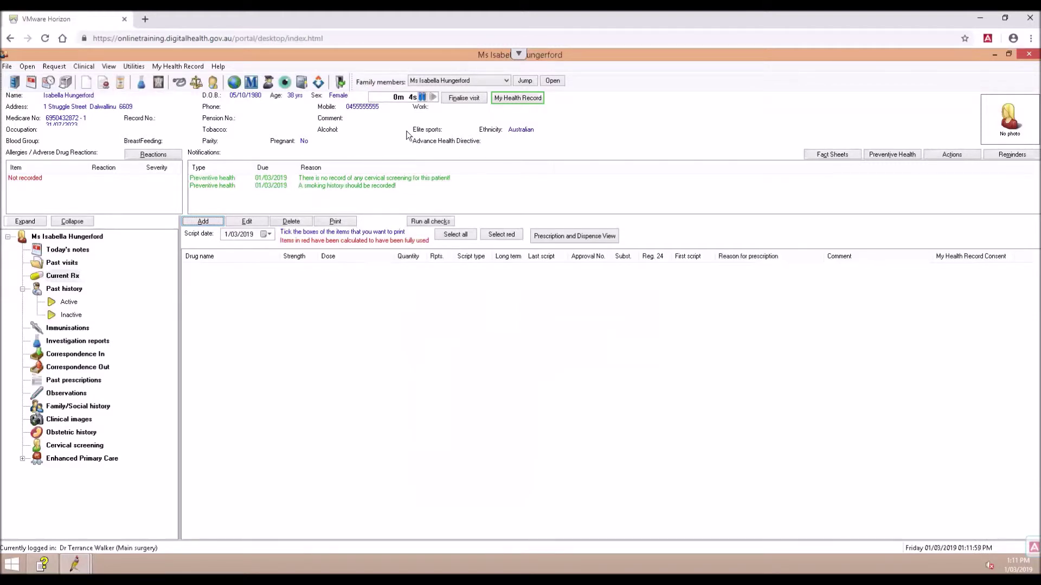
pyautogui.click(506, 100)
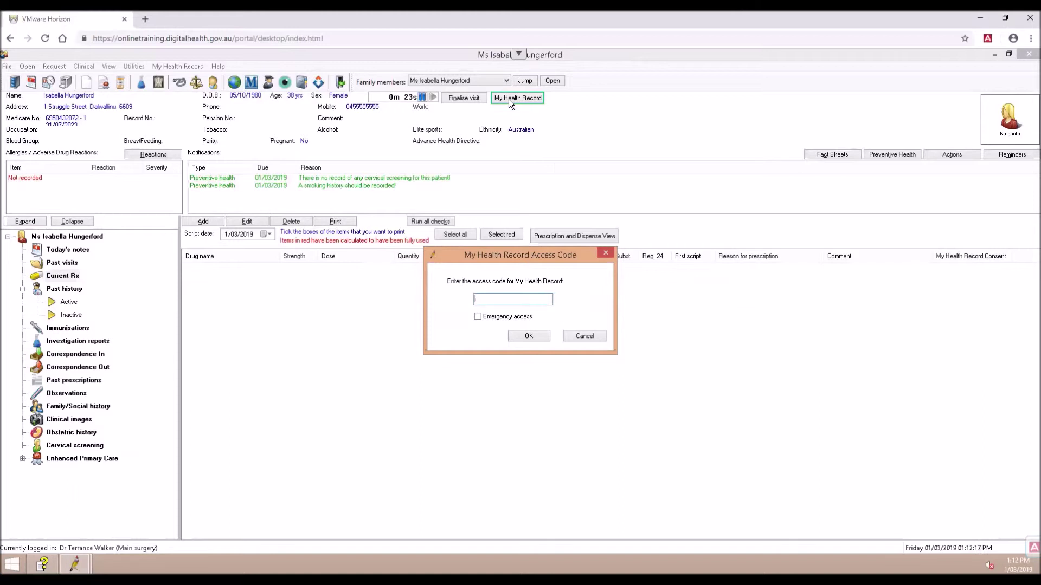
# Enter the record access code, decline the emergency access override, untick emergency access, and submit
pyautogui.write('1234')
pyautogui.click(504, 317)
pyautogui.click(525, 337)
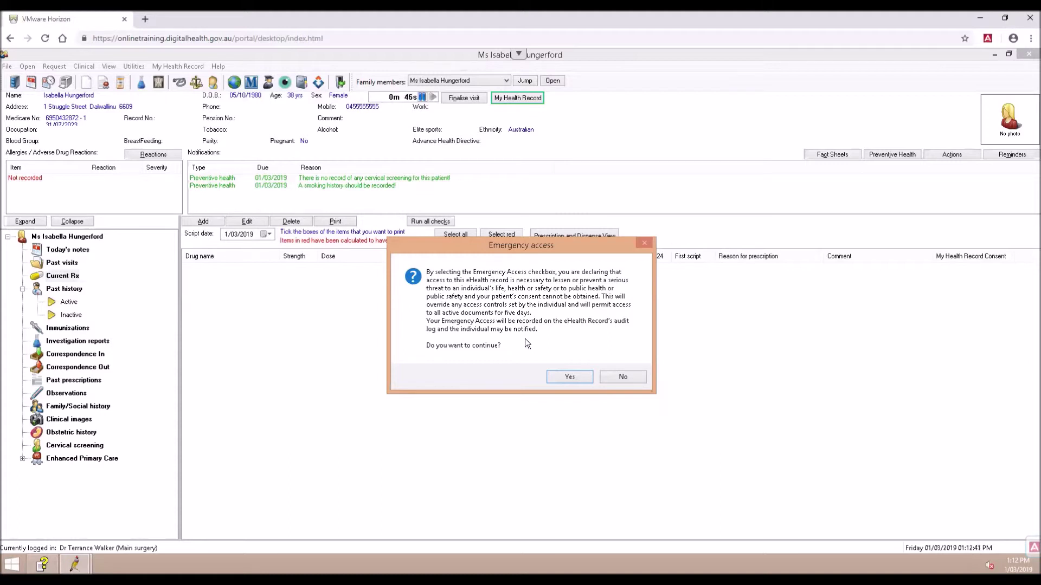
pyautogui.click(576, 376)
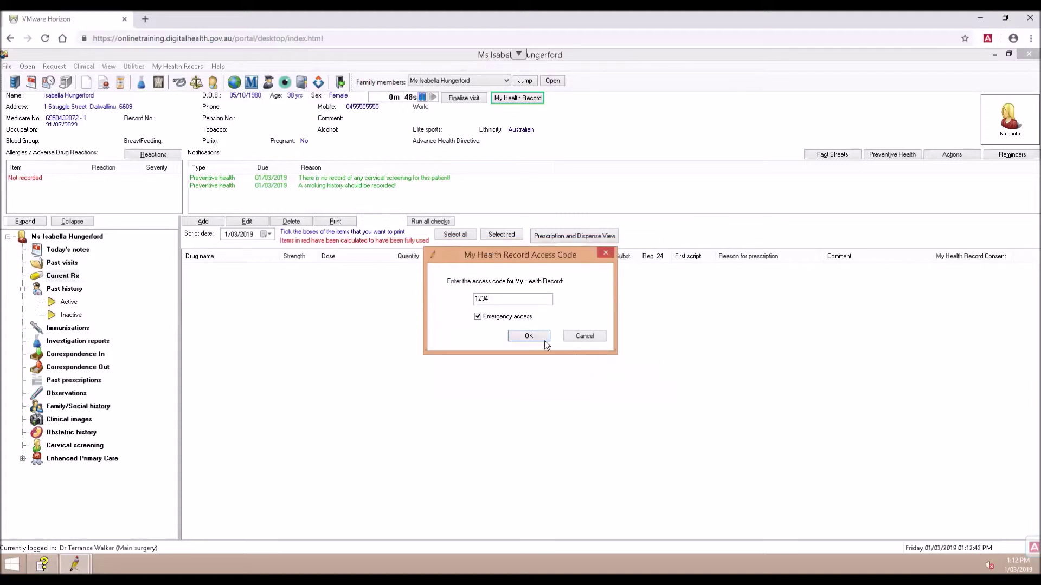
pyautogui.click(511, 317)
pyautogui.click(521, 335)
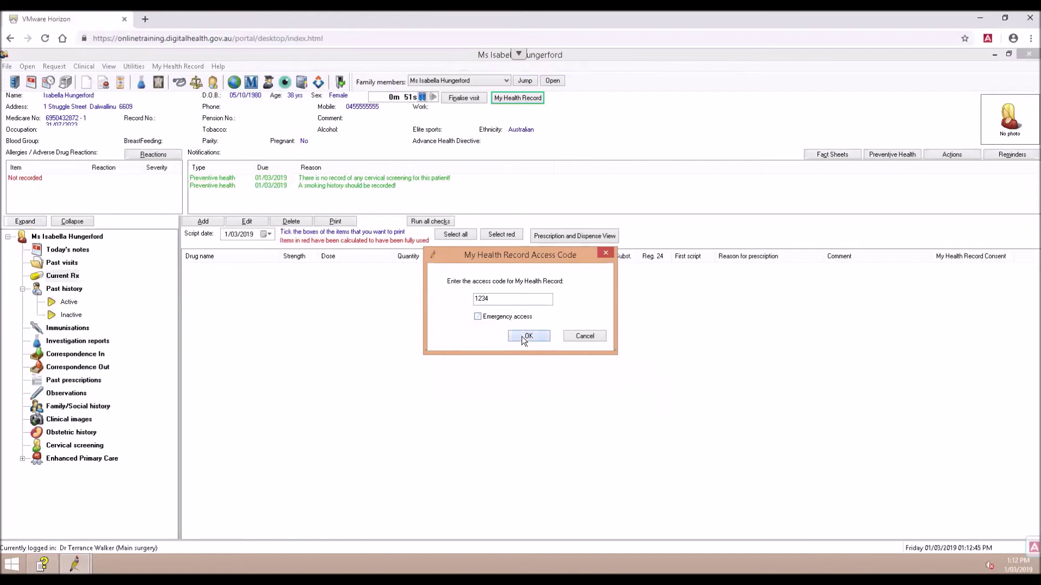